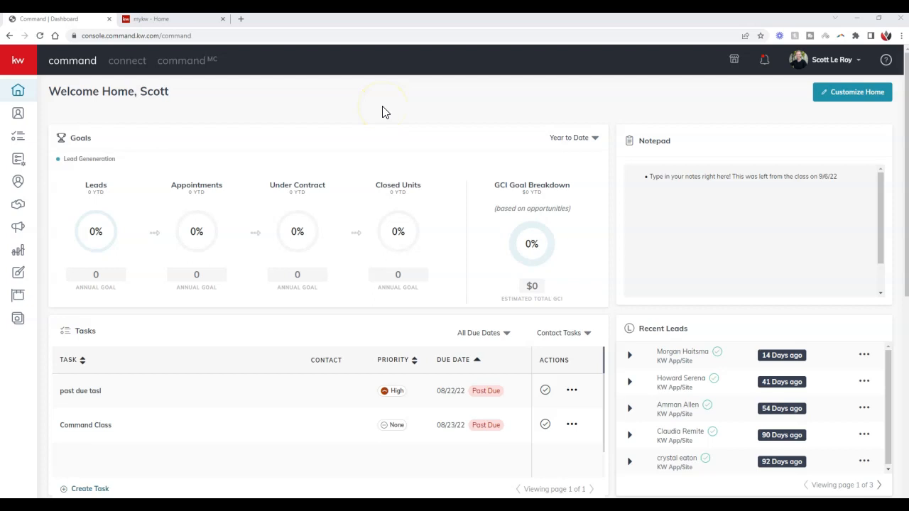
# Open the Marketing Profile page under Connect Settings in the account settings
pyautogui.click(838, 62)
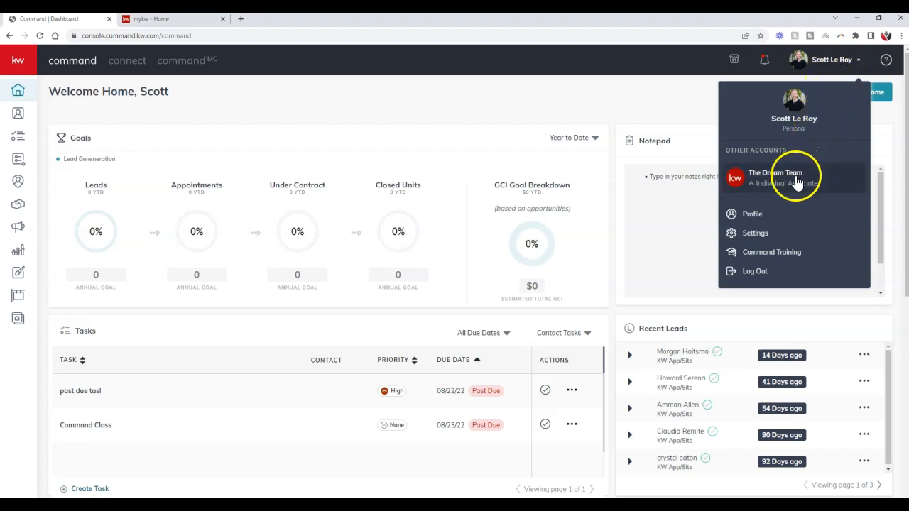
pyautogui.click(770, 235)
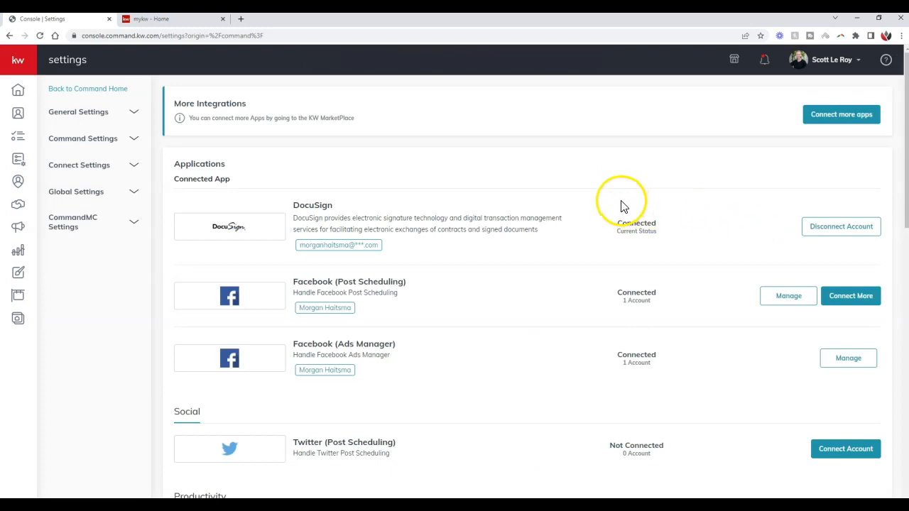
pyautogui.click(126, 170)
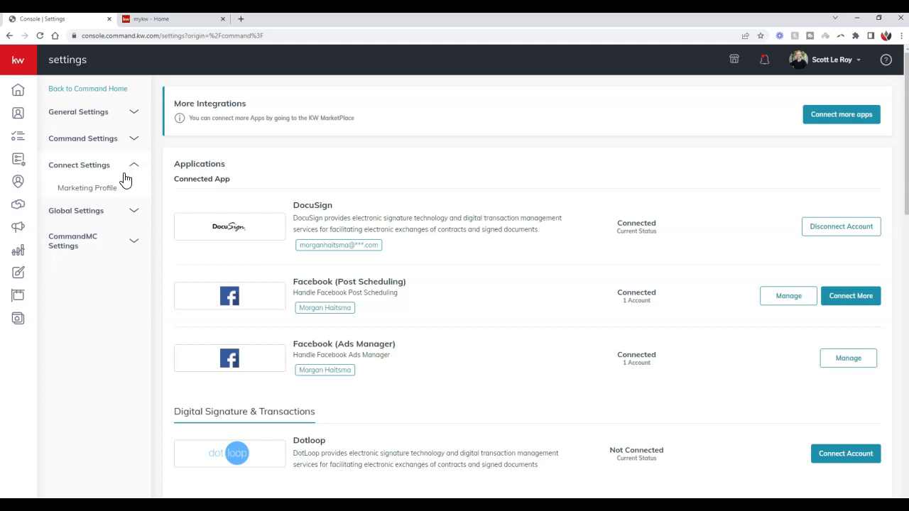
pyautogui.click(103, 190)
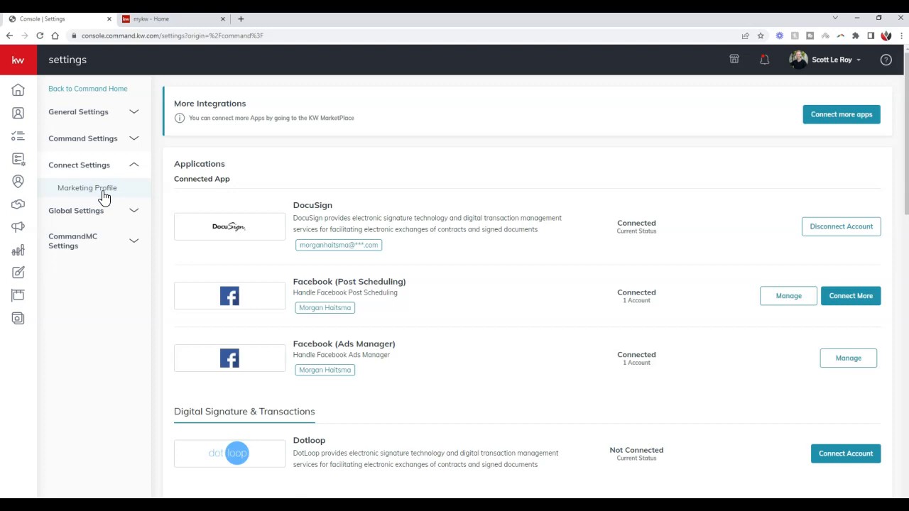
pyautogui.click(103, 192)
pyautogui.click(118, 193)
pyautogui.click(115, 195)
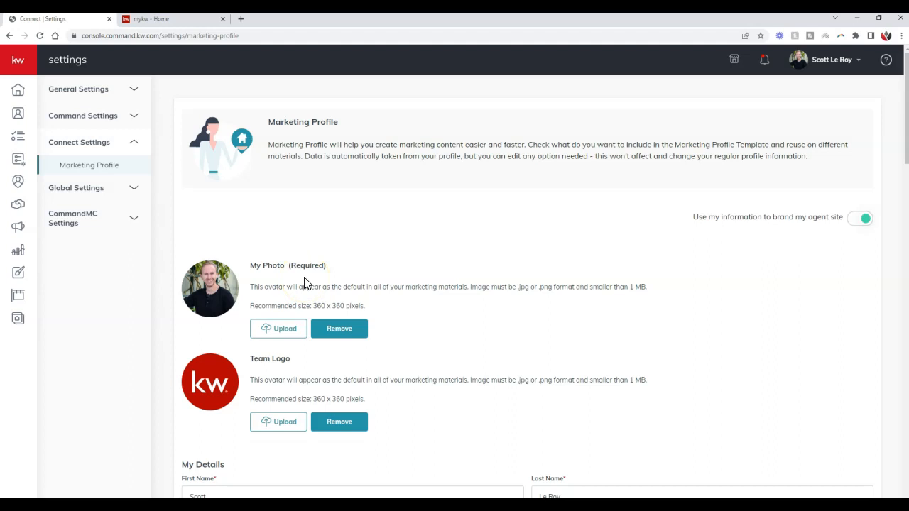
# Examine the Marketing Profile's photo, logo, personal details, bio, contact, brokerage, compliance and social link fields
pyautogui.scroll(-3, 305, 283)
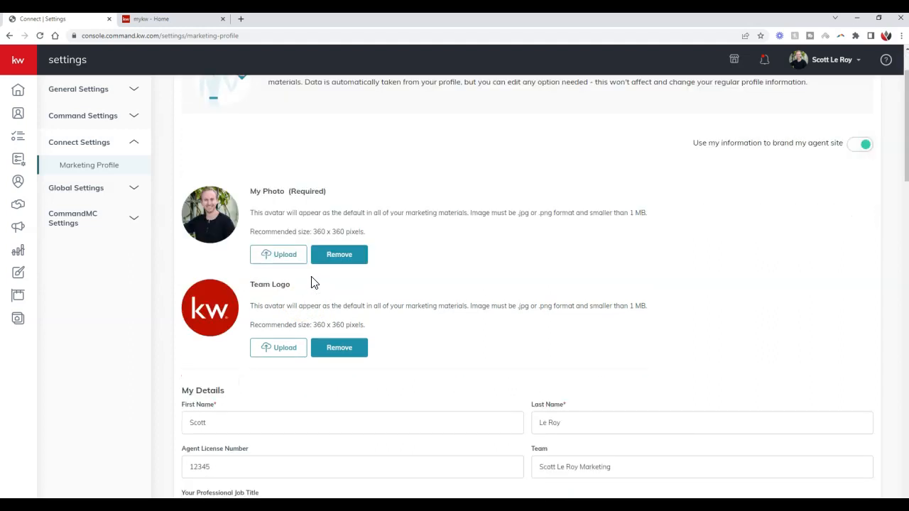
pyautogui.scroll(-2, 394, 248)
pyautogui.scroll(-4, 401, 248)
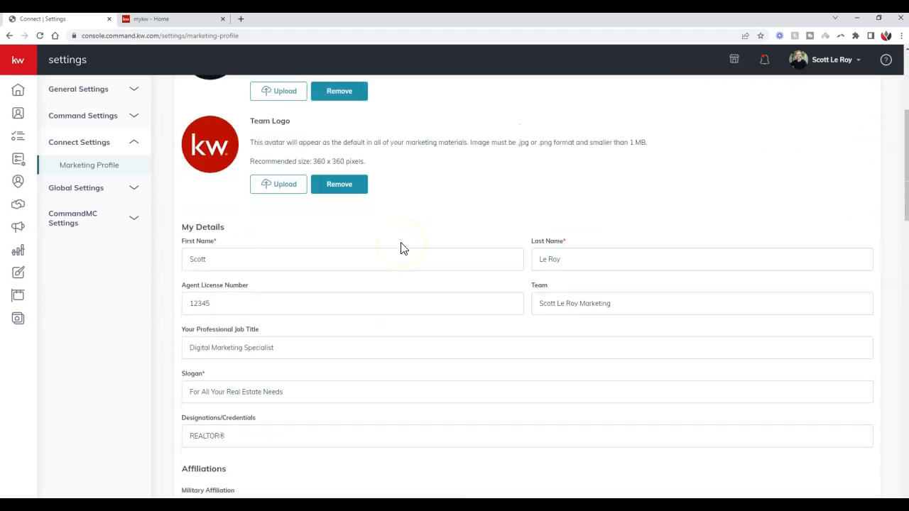
pyautogui.scroll(-2, 401, 245)
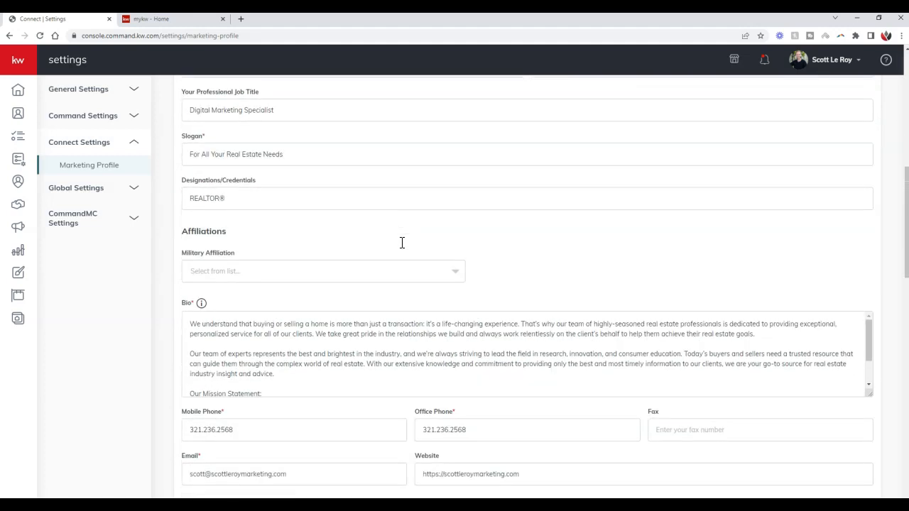
pyautogui.scroll(-2, 170, 266)
pyautogui.scroll(-3, 149, 274)
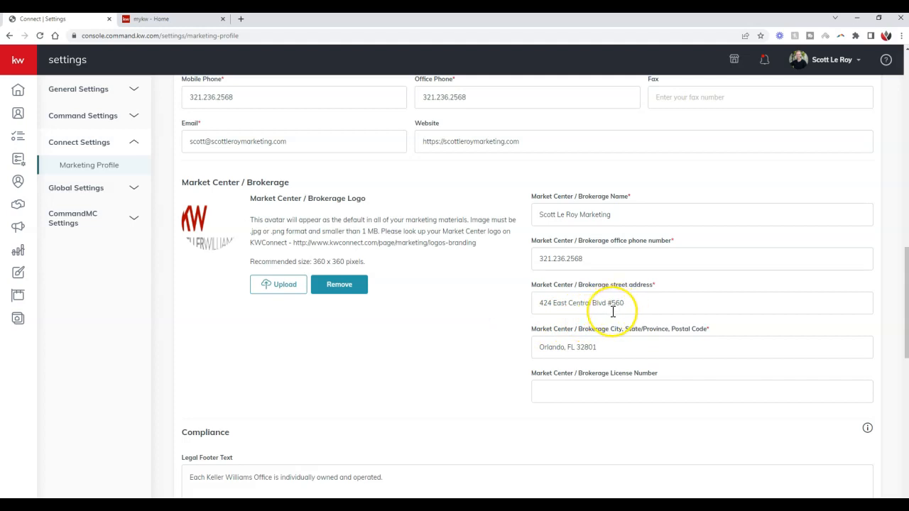
pyautogui.click(522, 307)
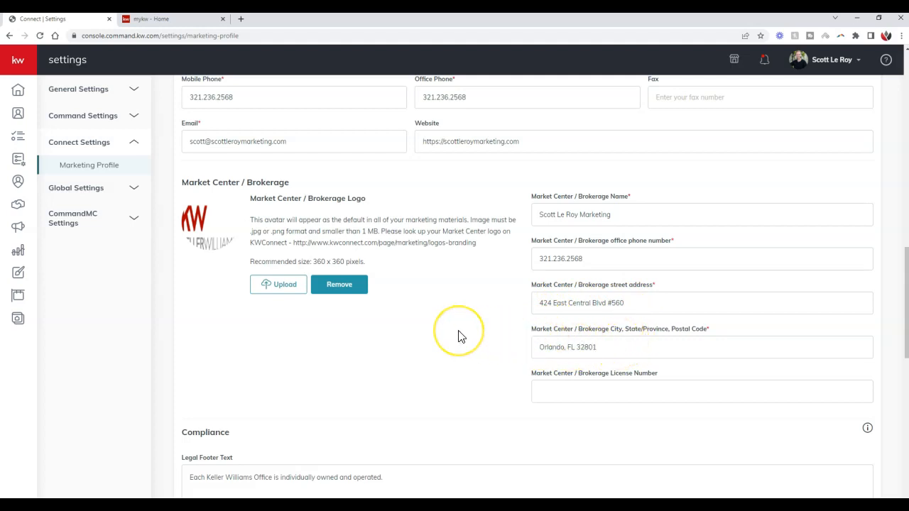
pyautogui.scroll(-4, 458, 335)
pyautogui.scroll(-4, 407, 327)
# Save the Marketing Profile and dismiss the confirmation message
pyautogui.click(227, 470)
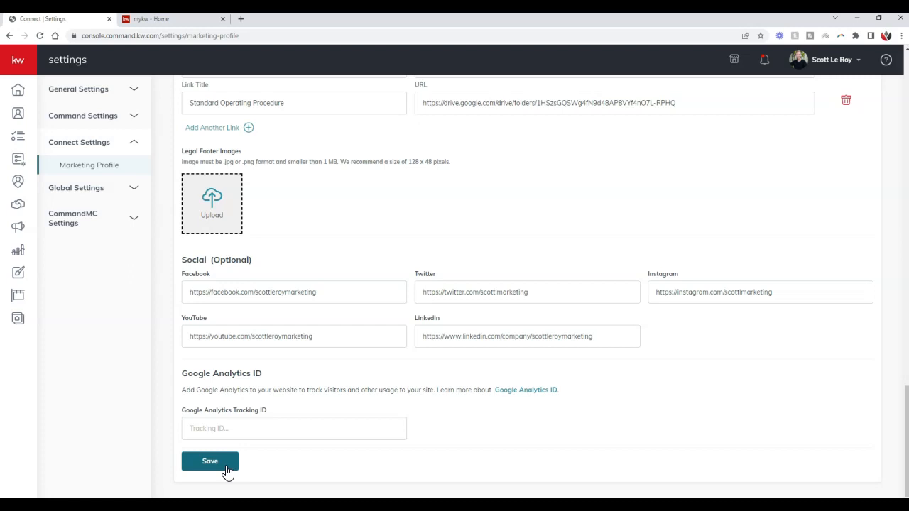
pyautogui.click(237, 467)
pyautogui.click(231, 468)
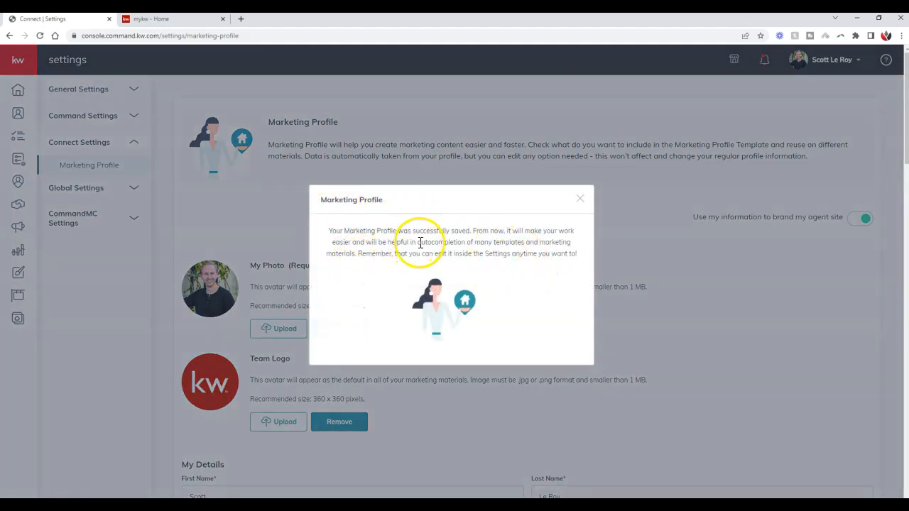
pyautogui.moveTo(359, 256); pyautogui.dragTo(574, 261)
pyautogui.click(581, 199)
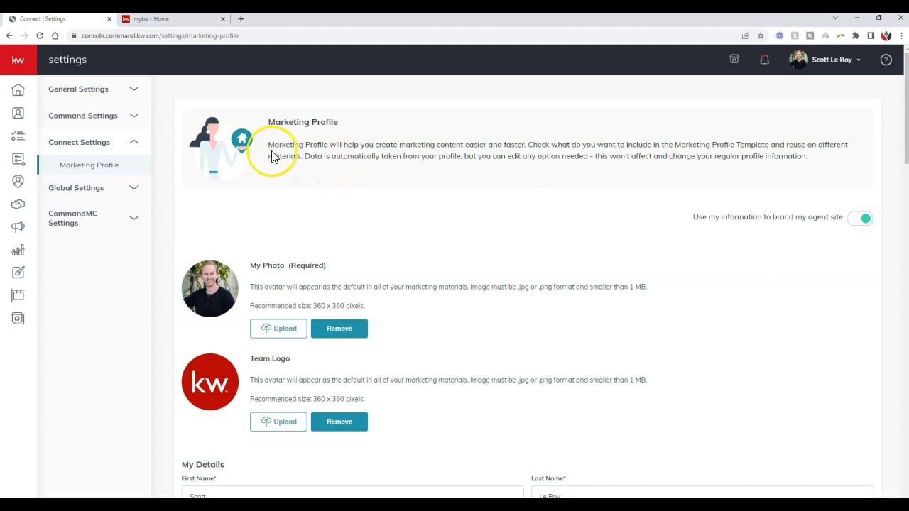
# Switch to the mykw intranet home page and open the agent's own profile for editing
pyautogui.click(171, 20)
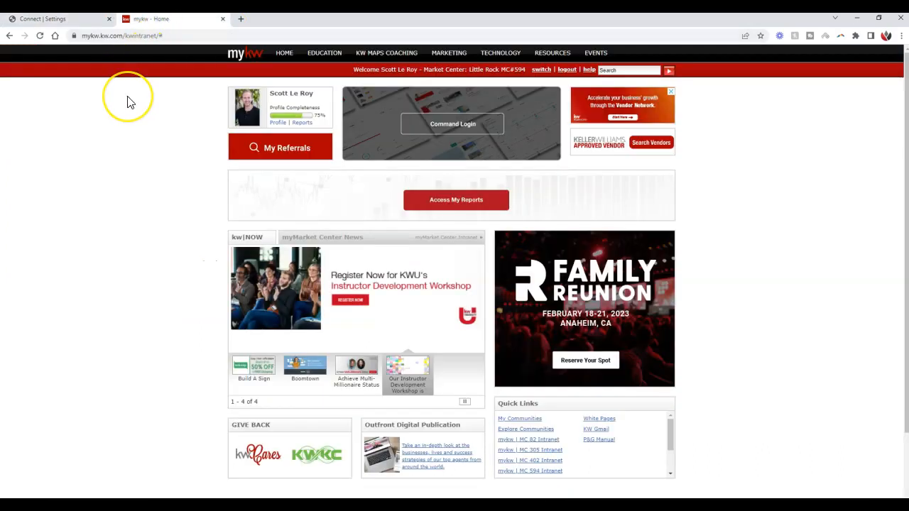
pyautogui.click(179, 37)
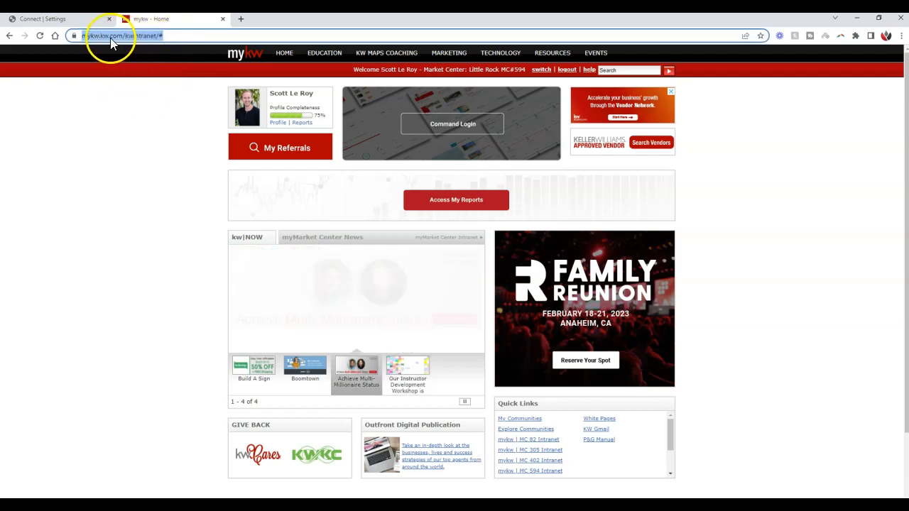
pyautogui.click(116, 169)
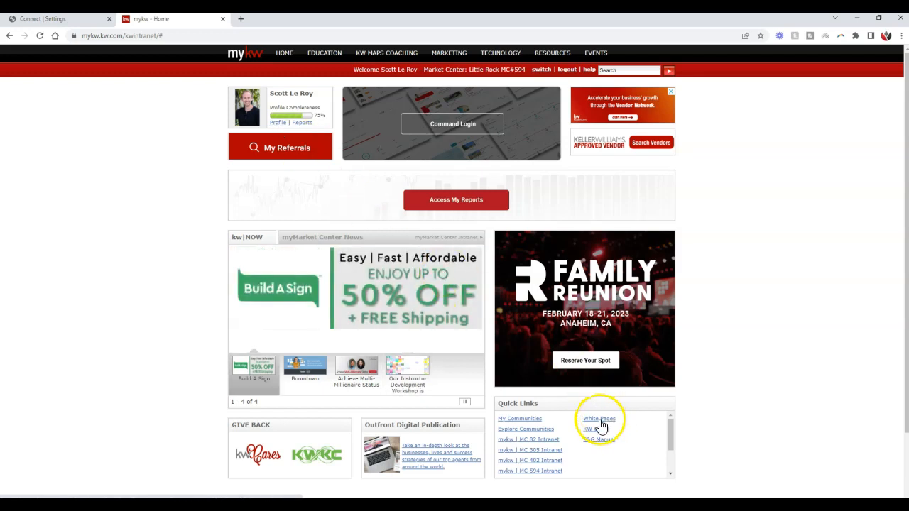
pyautogui.click(276, 125)
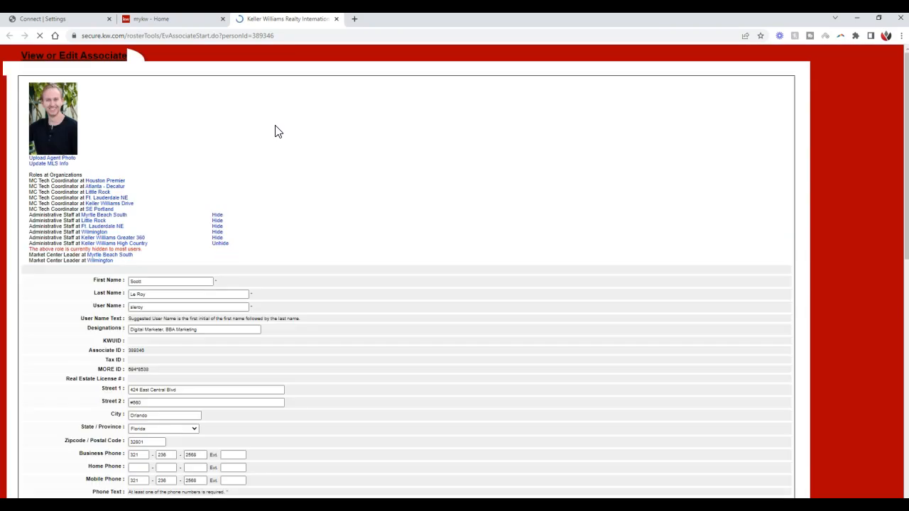
pyautogui.click(278, 149)
# Review the associate's contact, biography, social media and e-mail fields, and save the associate information
pyautogui.scroll(-2, 280, 151)
pyautogui.scroll(-1, 280, 150)
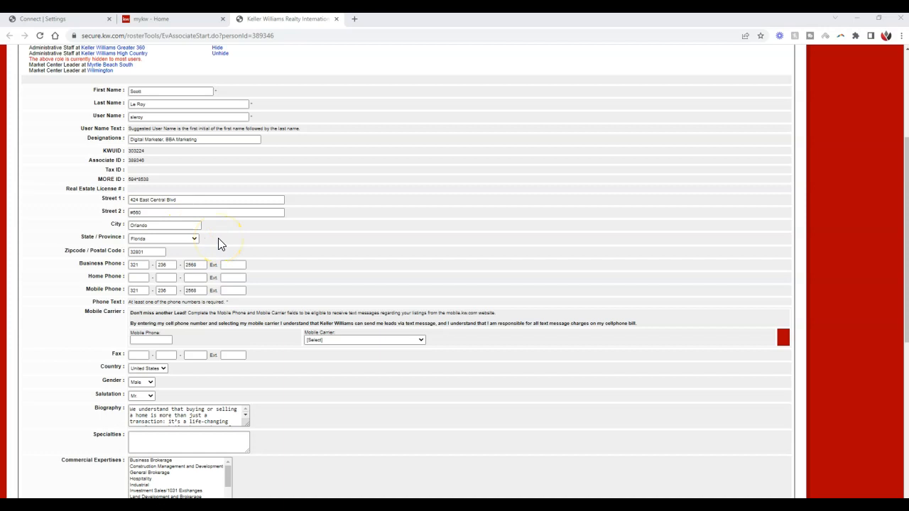
pyautogui.scroll(-4, 218, 241)
pyautogui.scroll(-1, 248, 252)
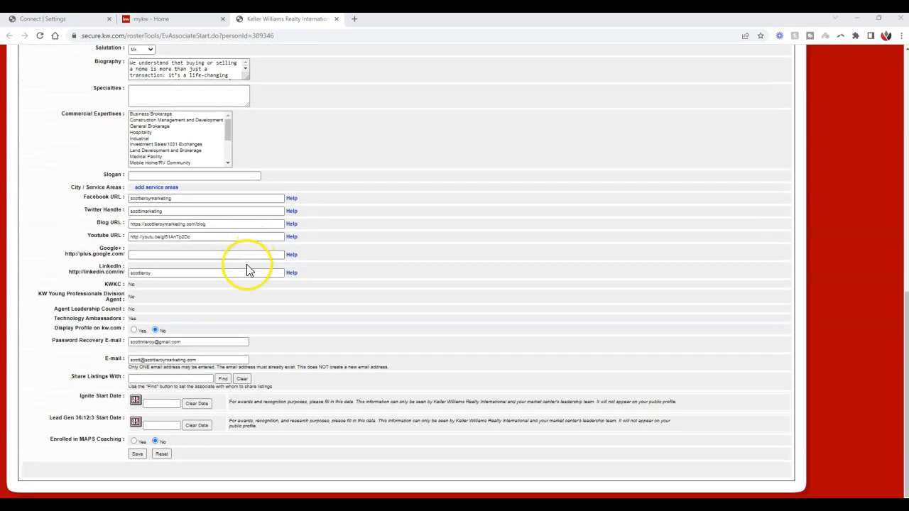
pyautogui.click(132, 455)
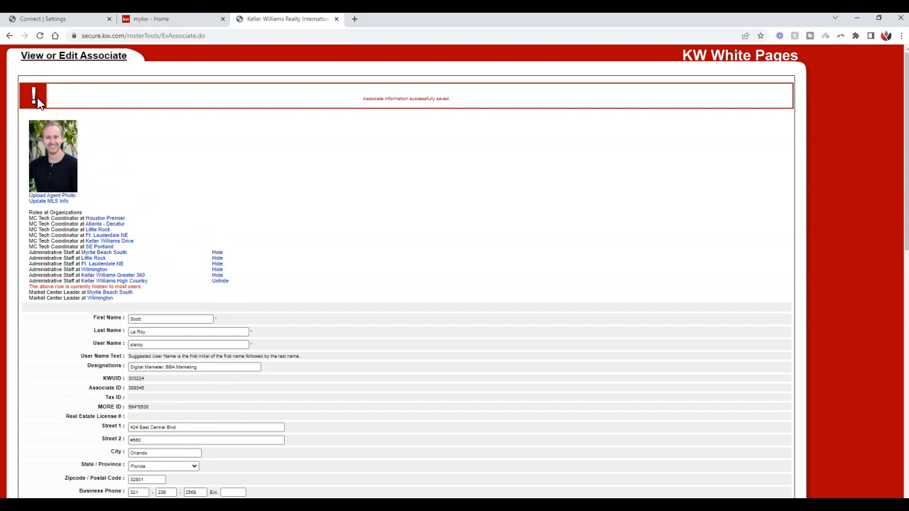
pyautogui.moveTo(363, 99); pyautogui.dragTo(458, 103)
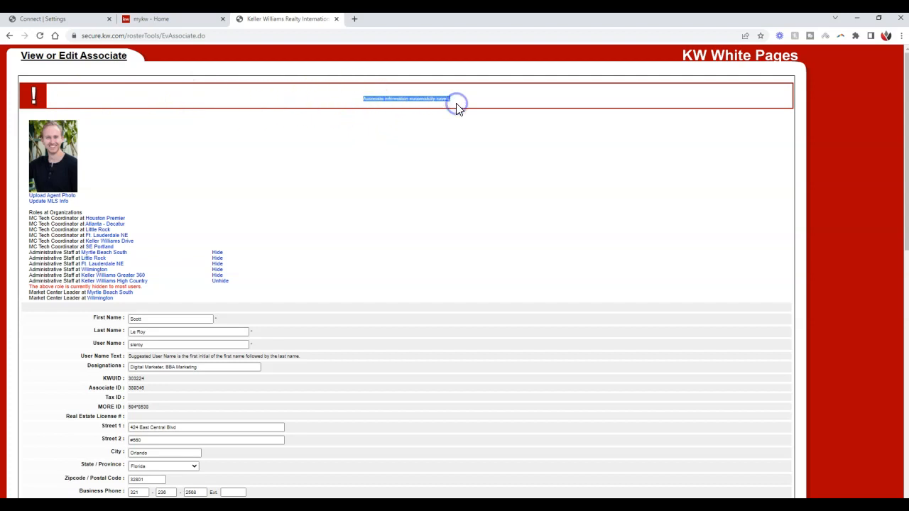
pyautogui.click(456, 107)
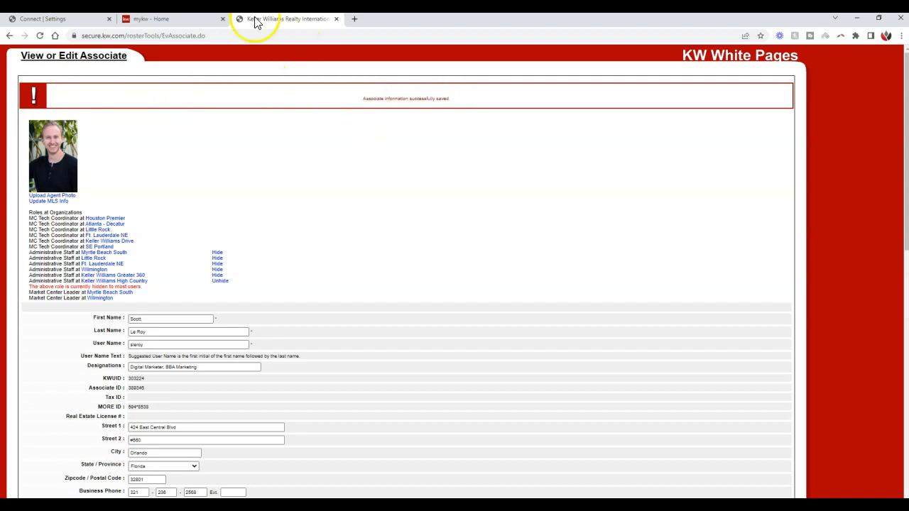
# Close the associate profile and mykw home pages to return to the Marketing Profile settings
pyautogui.click(336, 20)
pyautogui.click(222, 19)
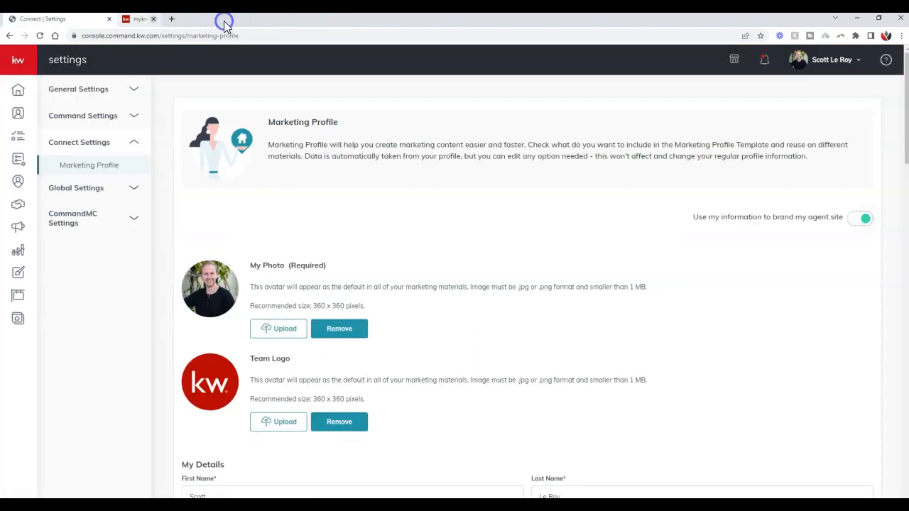